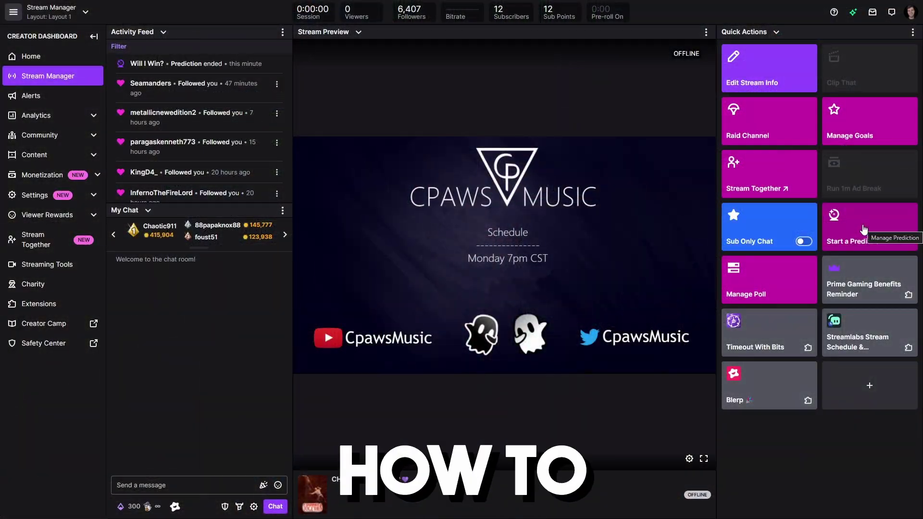
Step: Open the prediction manager, then the 'Will we place Top 5?' prediction card's Predict panel in chat
click(862, 229)
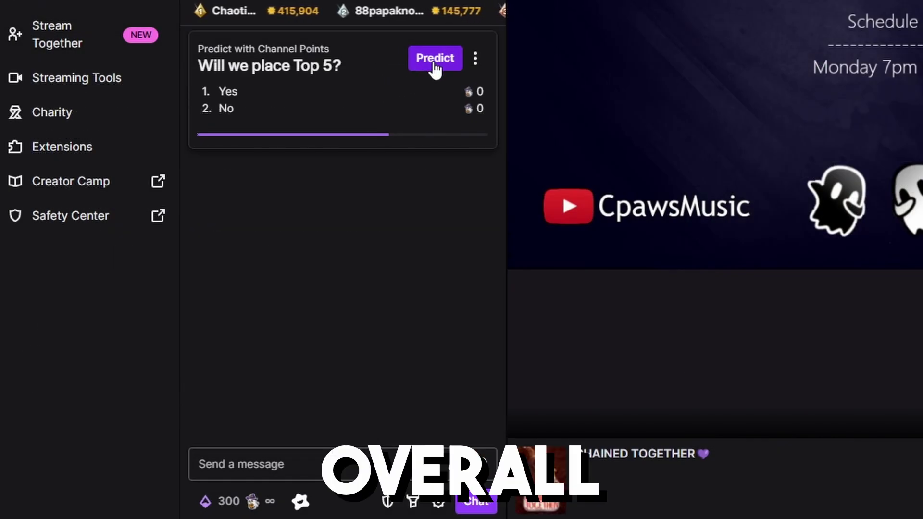
click(434, 62)
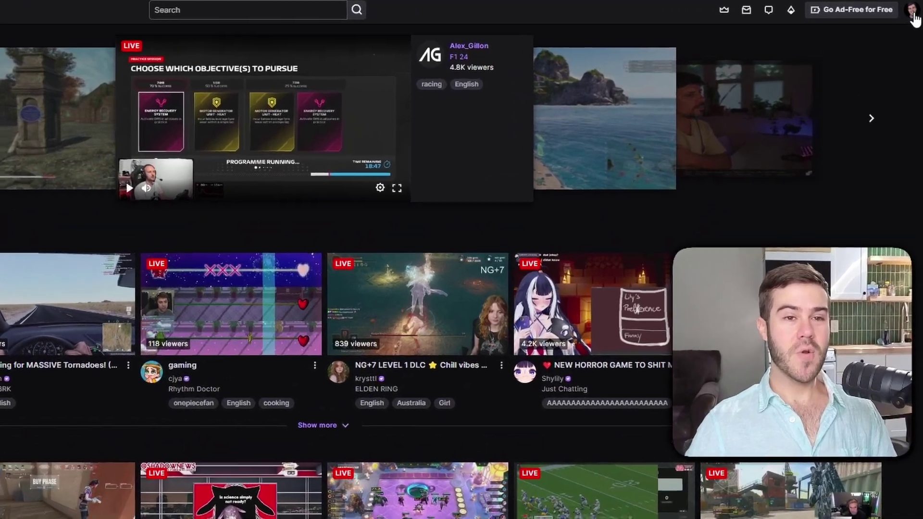
Step: Return to the Creator Dashboard Home through the profile avatar menu
click(912, 14)
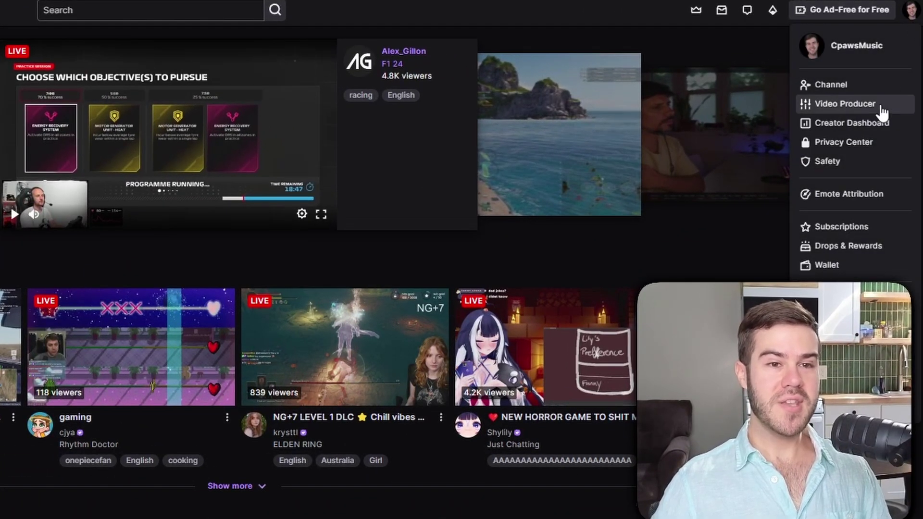
click(846, 124)
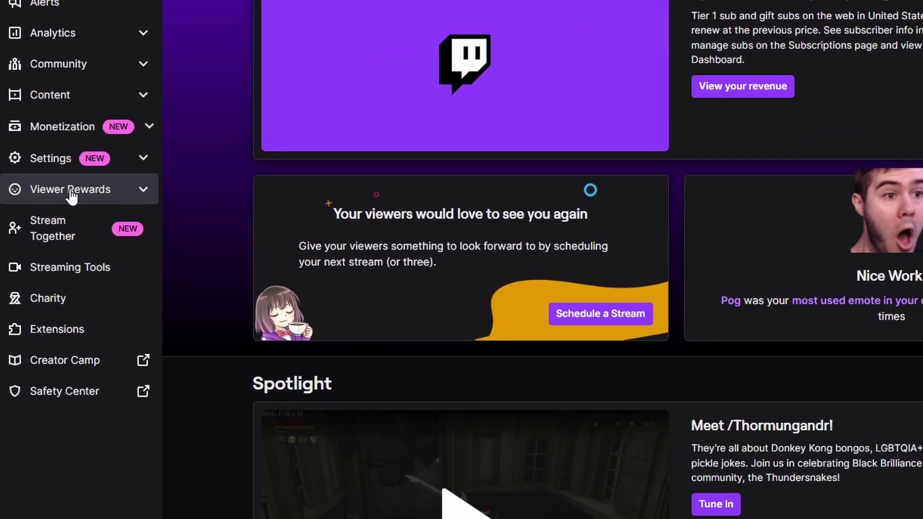
click(43, 216)
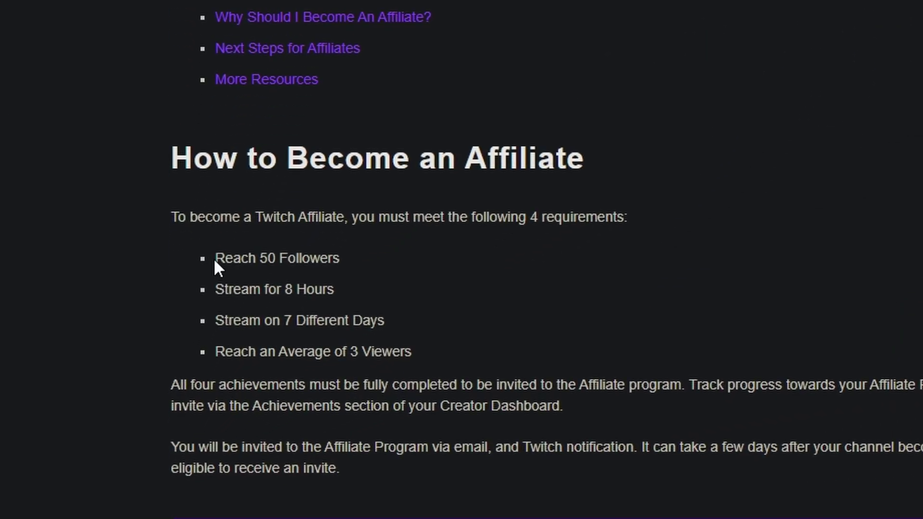
drag(214, 260, 339, 255)
drag(212, 290, 354, 293)
drag(220, 319, 405, 317)
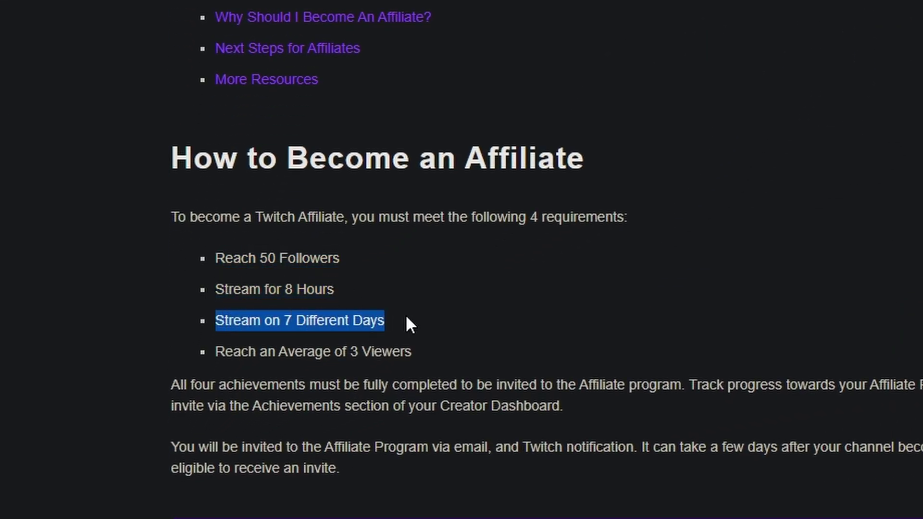
drag(215, 351, 437, 356)
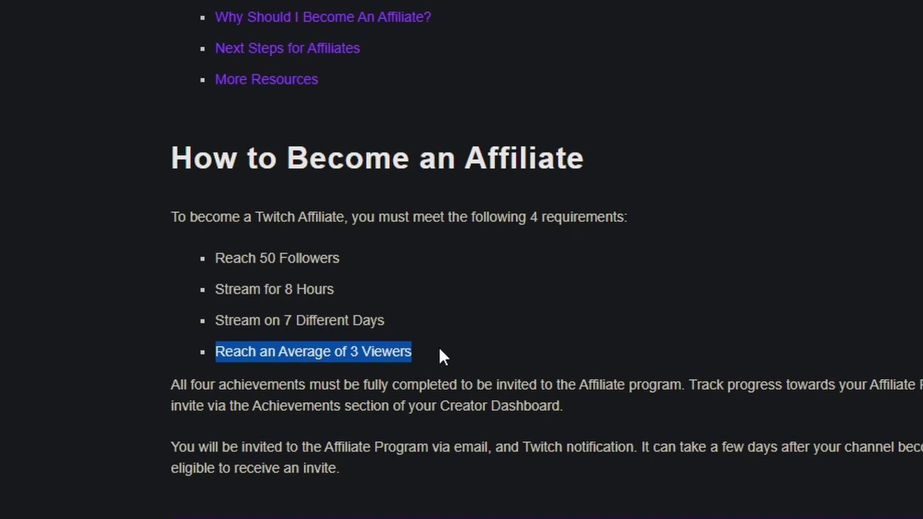
click(438, 356)
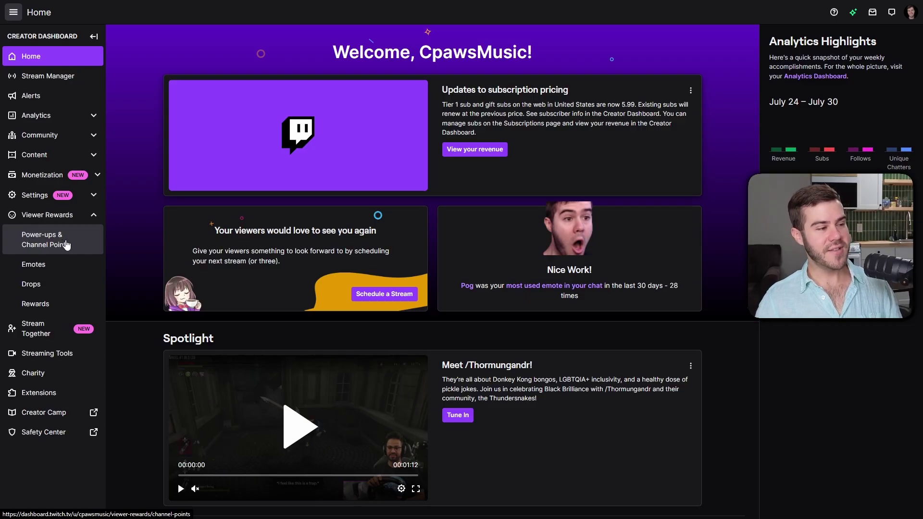
Step: Open Stream Manager from the left sidebar
click(76, 85)
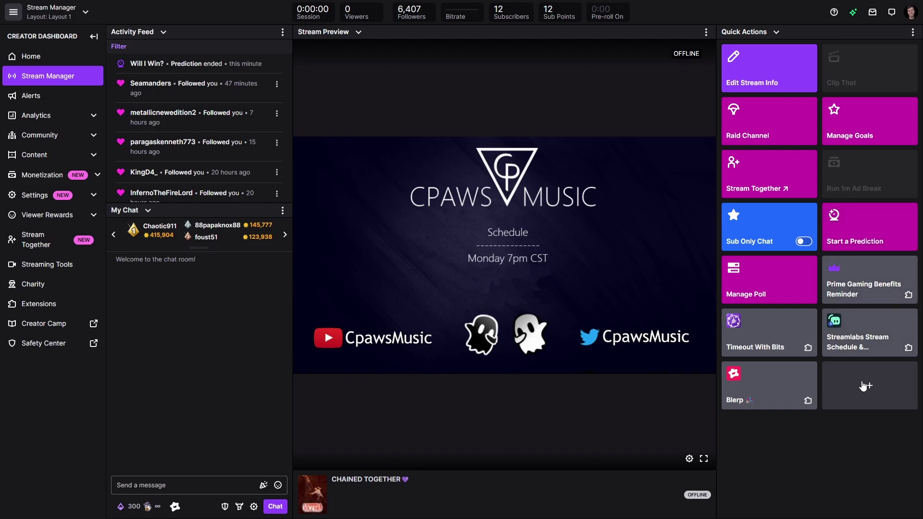
click(873, 393)
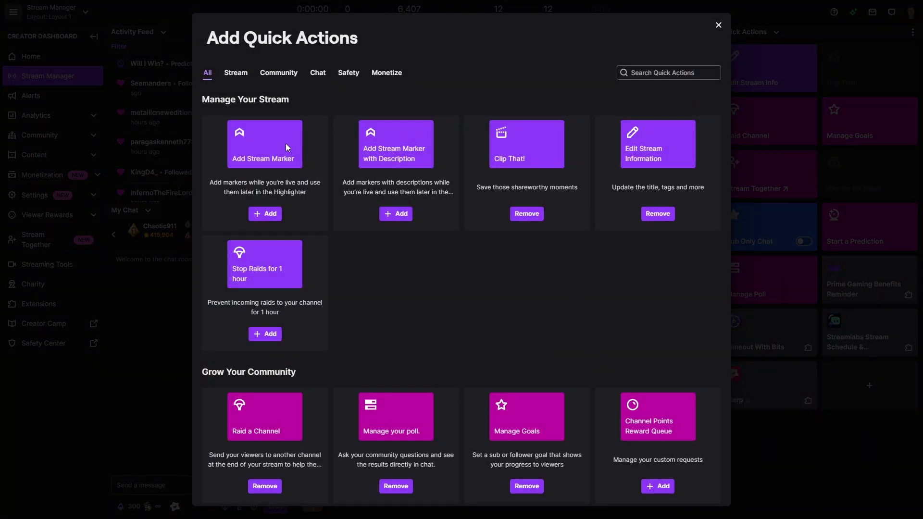
scroll(498, 220, down, 5)
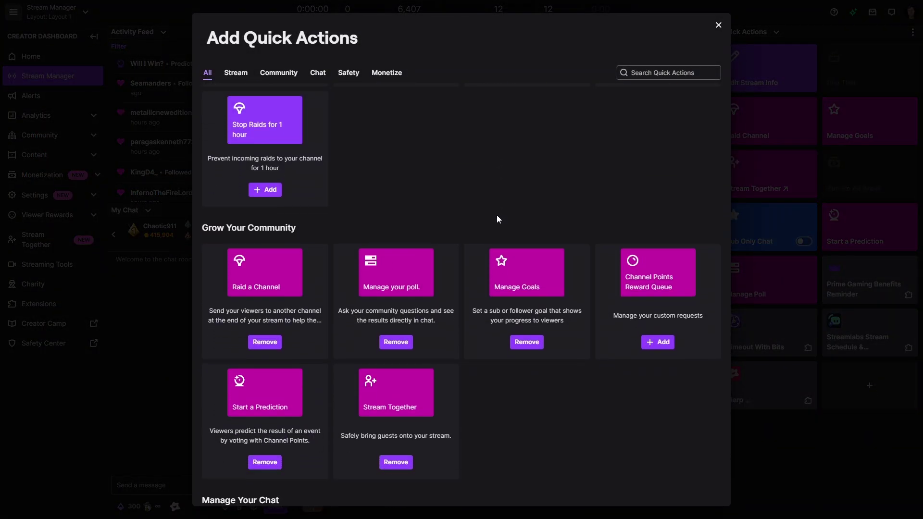
scroll(497, 212, down, 2)
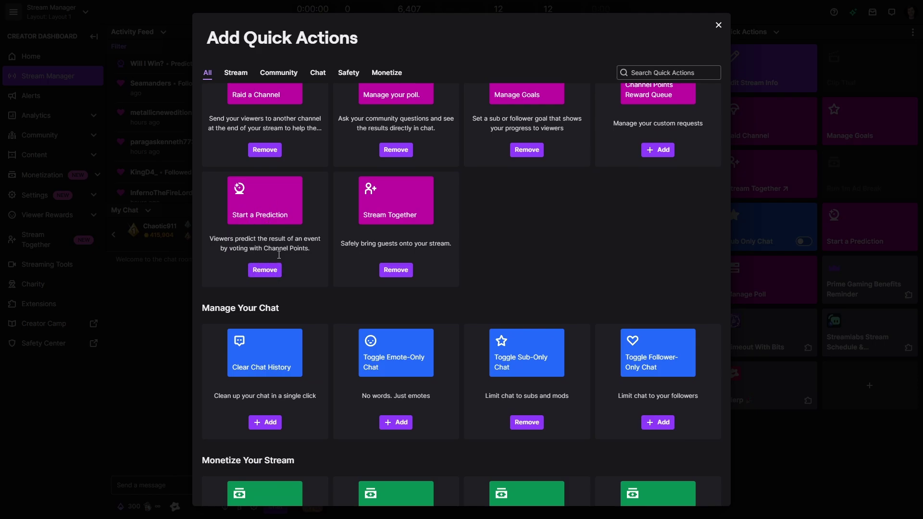
click(717, 25)
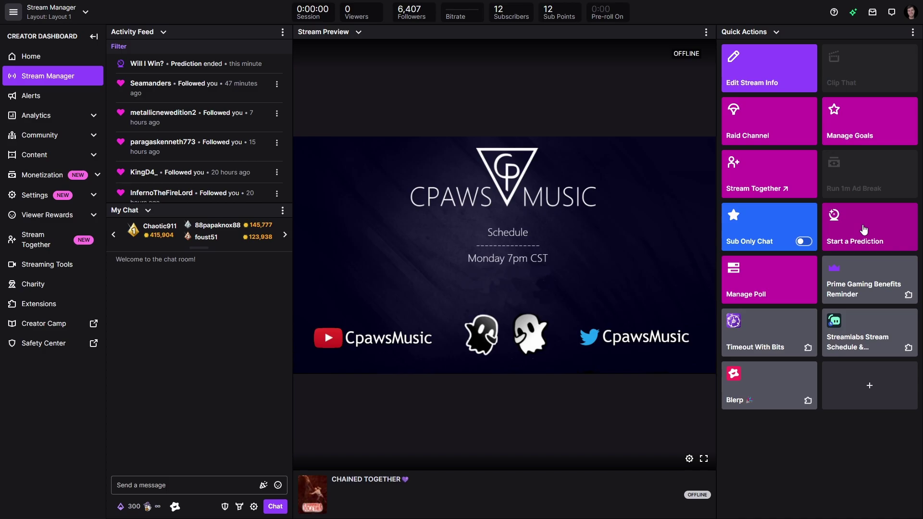
Step: Open Manage Prediction from Quick Actions and start a new, empty prediction form
click(863, 230)
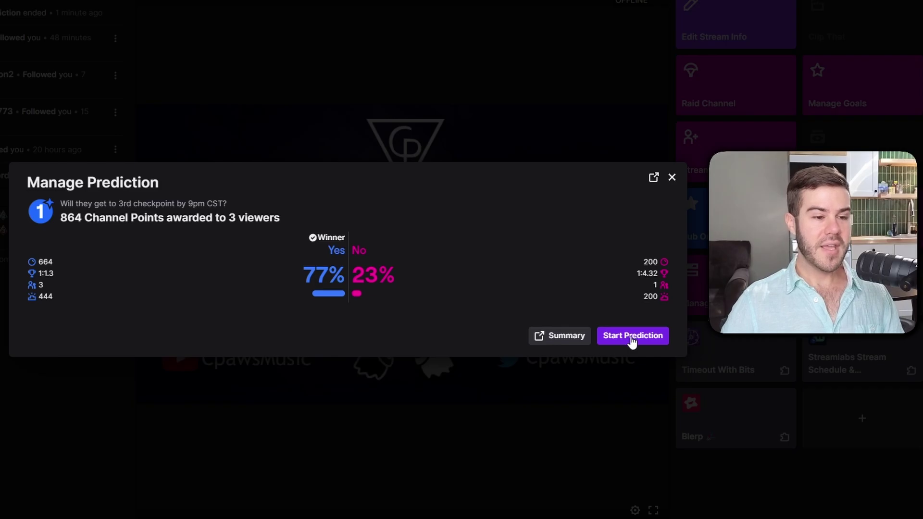
click(631, 337)
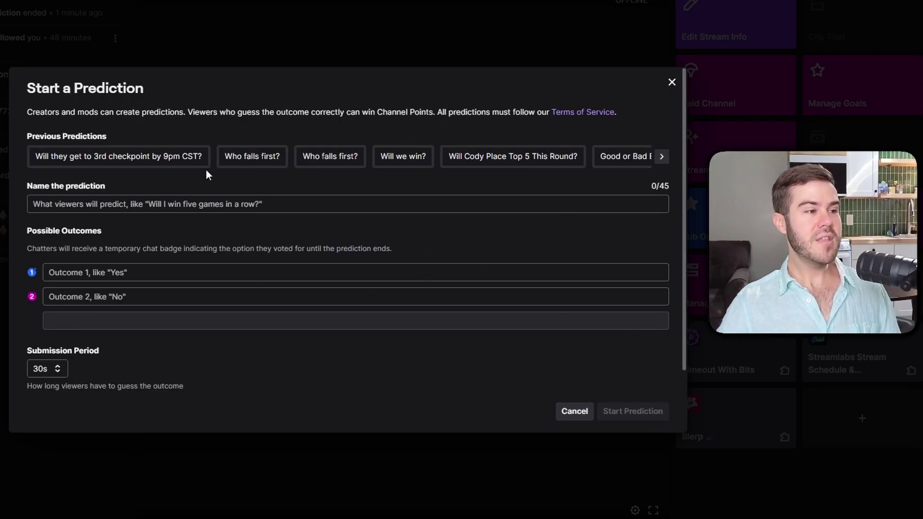
click(176, 209)
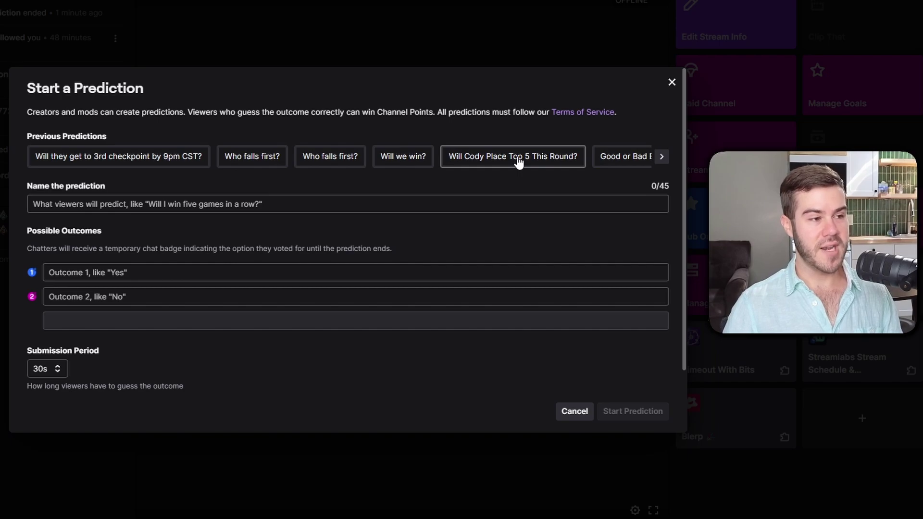
Step: Name the prediction 'Will we place Top 5?' with outcomes Yes and No
click(62, 208)
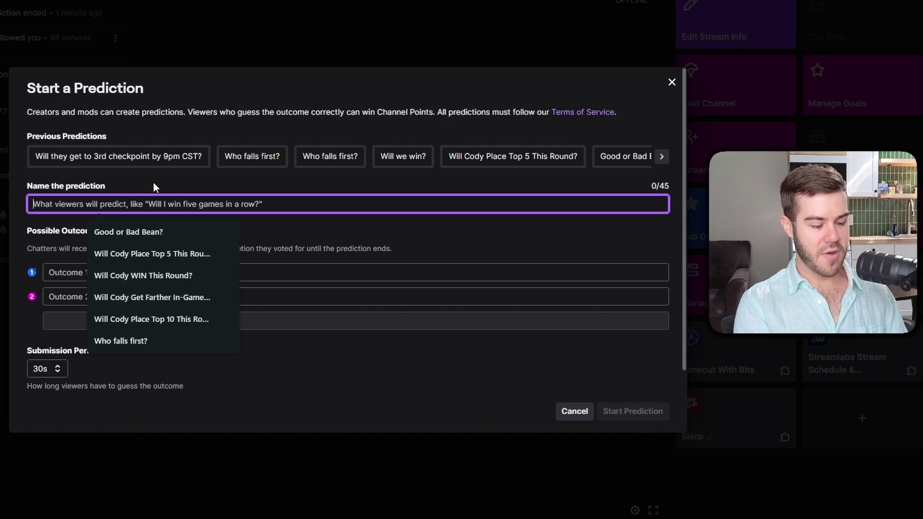
text(Will we )
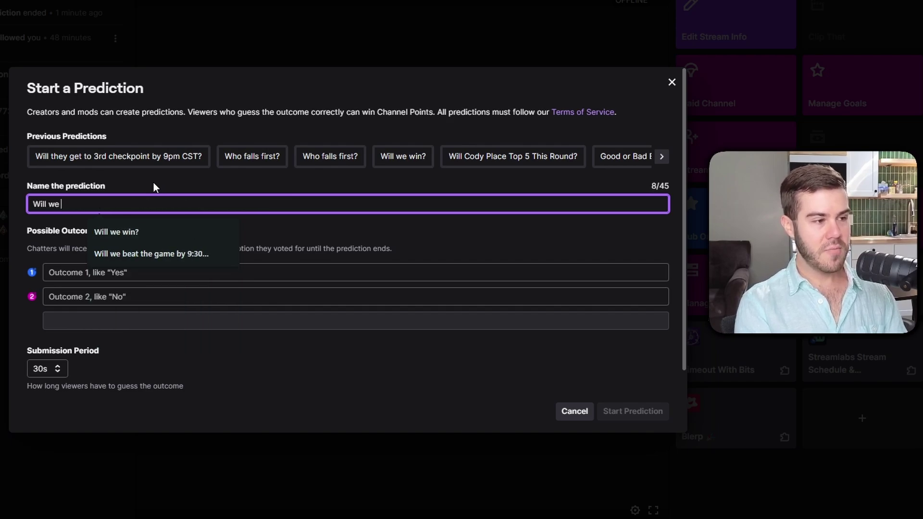
text(place Top 5)
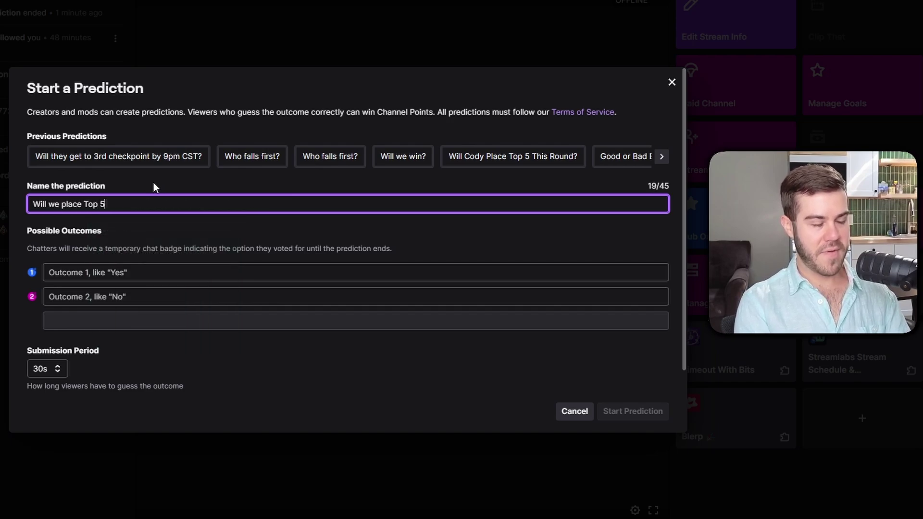
text(?)
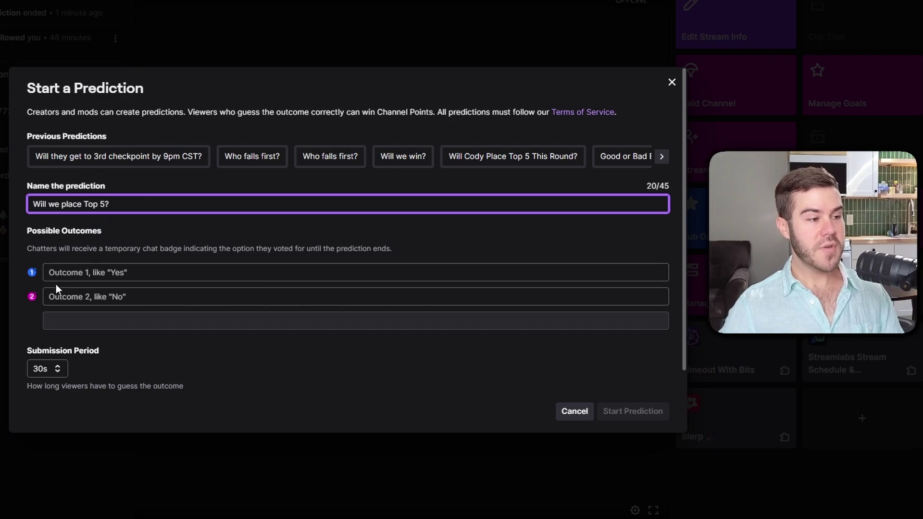
click(79, 277)
click(117, 298)
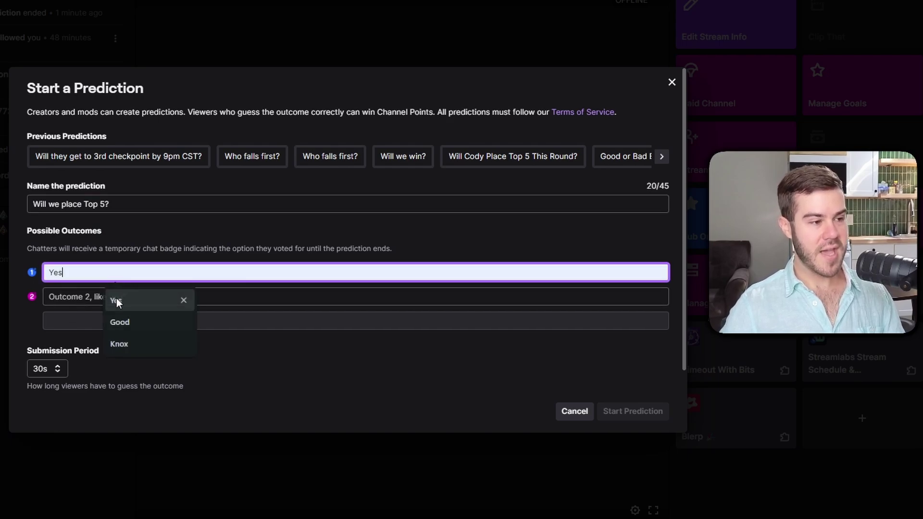
click(116, 297)
click(129, 325)
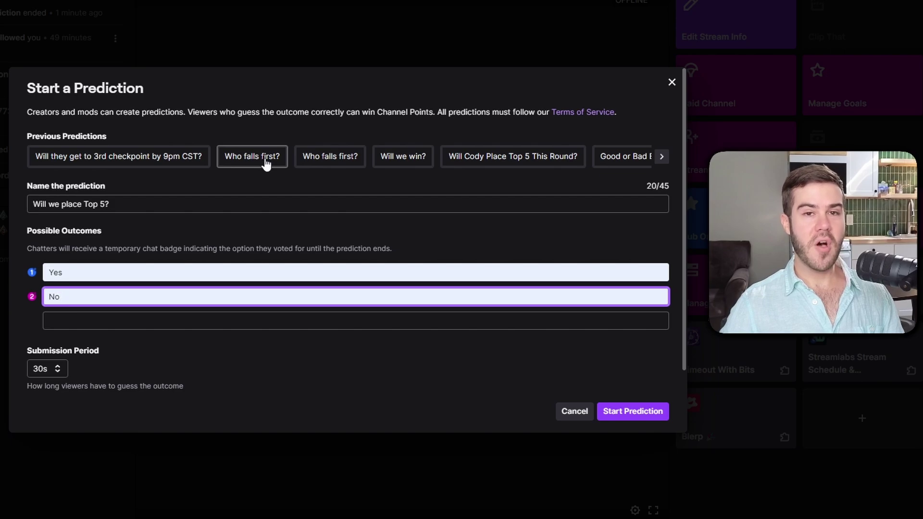
Step: Add extra outcomes, including Sparky and filler 'ss' entries, up to ten
click(75, 321)
click(140, 335)
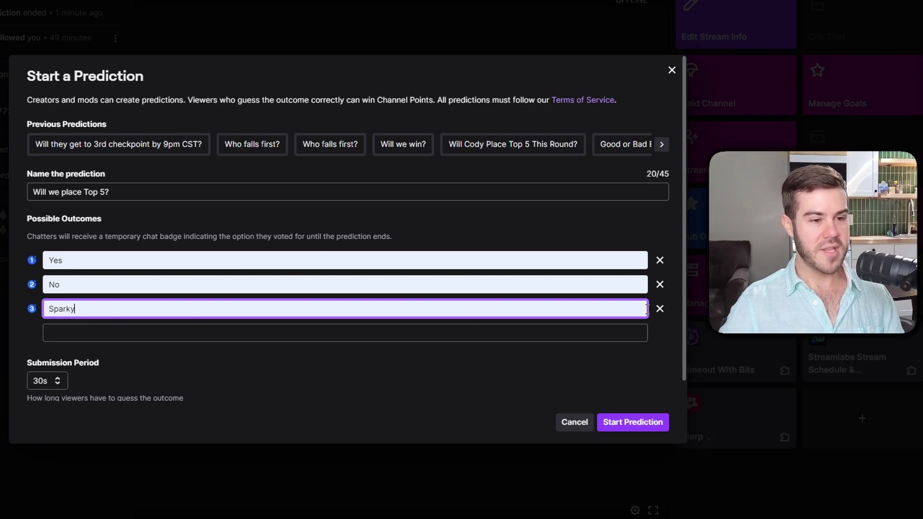
click(231, 337)
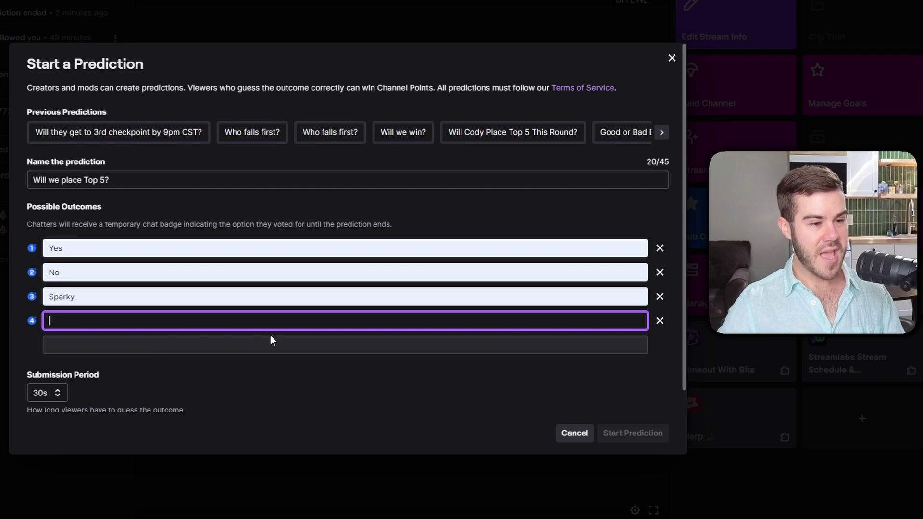
text(ss)
click(212, 342)
text(ss)
click(210, 351)
text(ss)
click(191, 363)
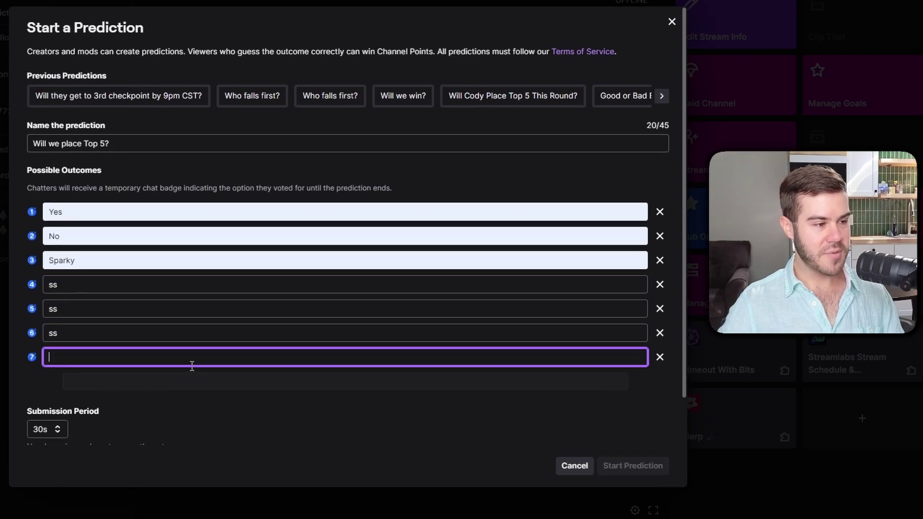
text(ss)
click(194, 380)
text(ss)
click(194, 385)
text(s)
click(197, 401)
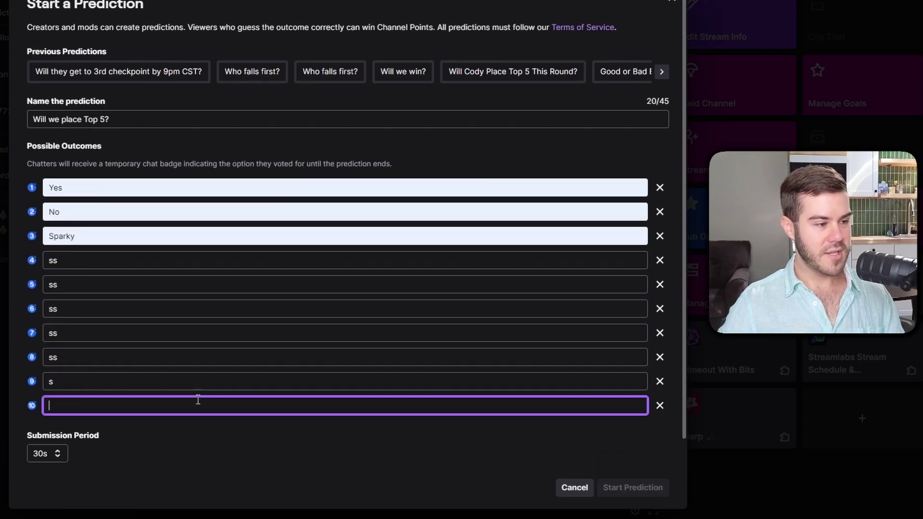
text(sss)
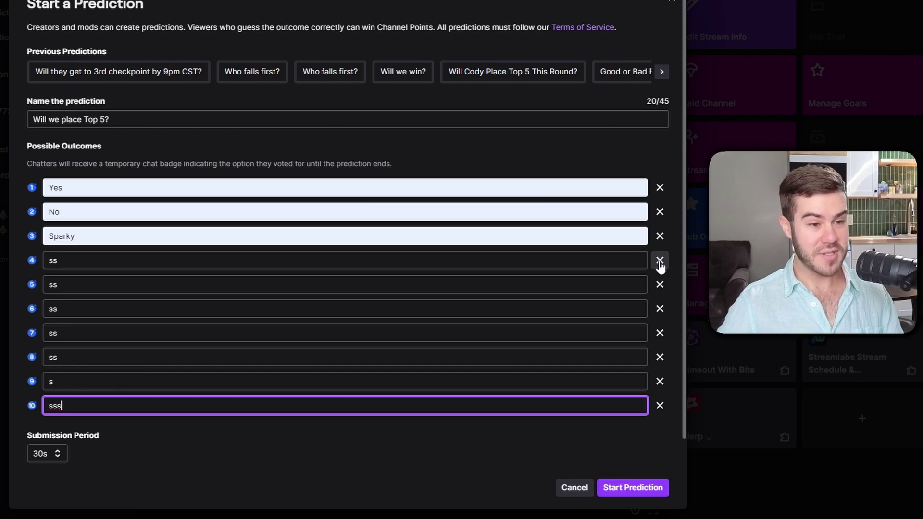
Step: Remove every extra outcome, including Sparky, leaving only Yes and No
click(659, 260)
click(660, 273)
click(660, 286)
click(661, 296)
click(662, 301)
click(662, 301)
click(662, 319)
click(661, 308)
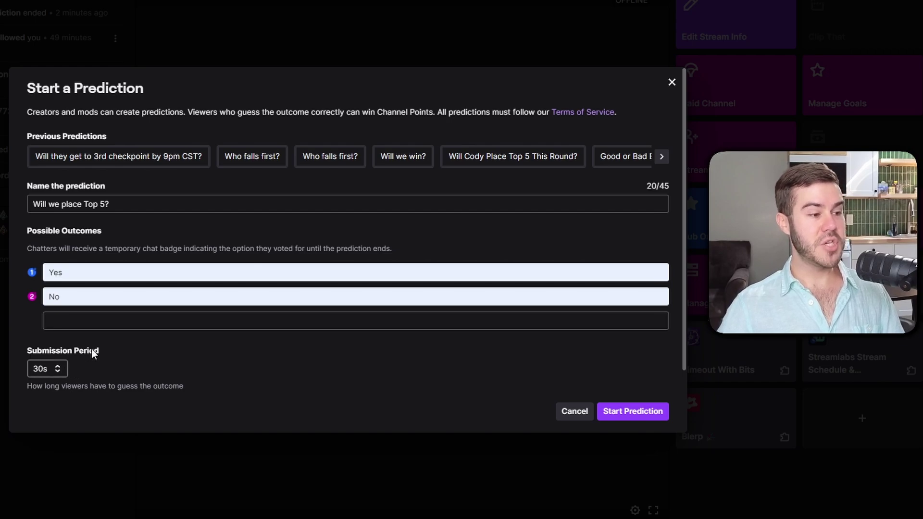
Step: Set the submission period to 1m and start the prediction
click(41, 370)
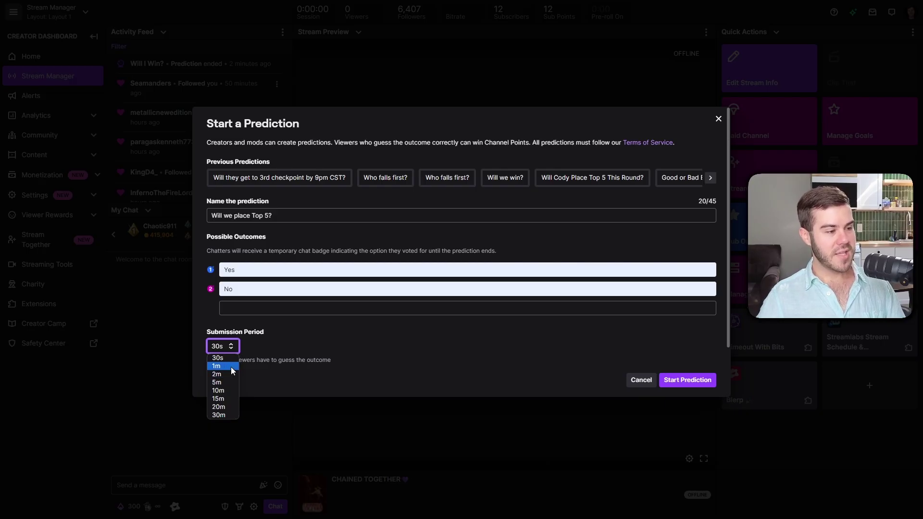
click(230, 368)
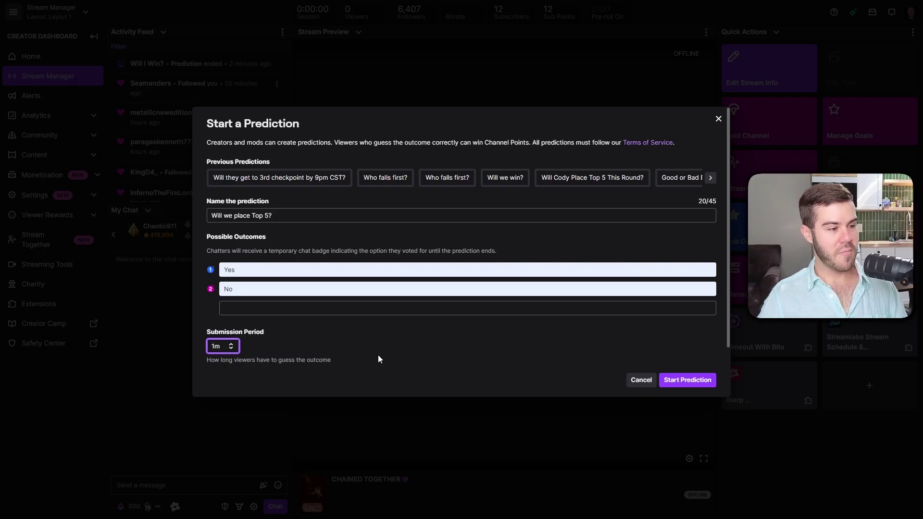
click(689, 382)
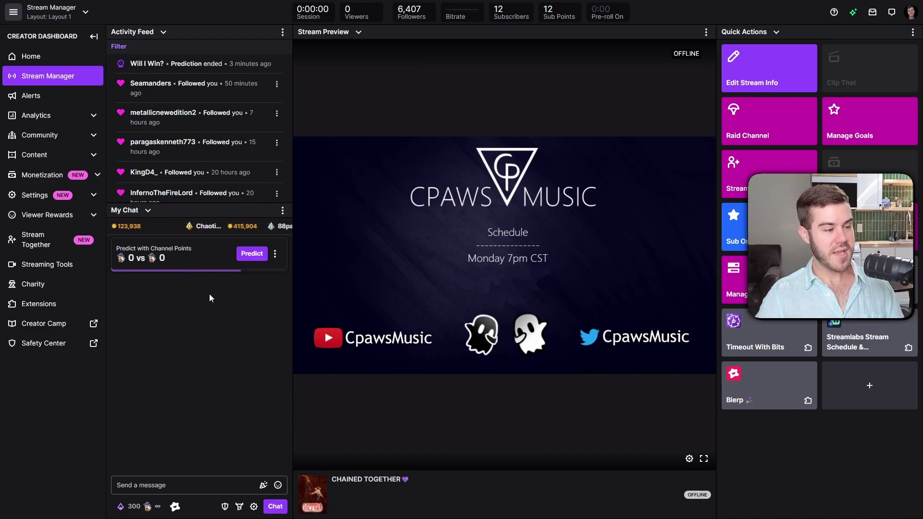
click(181, 259)
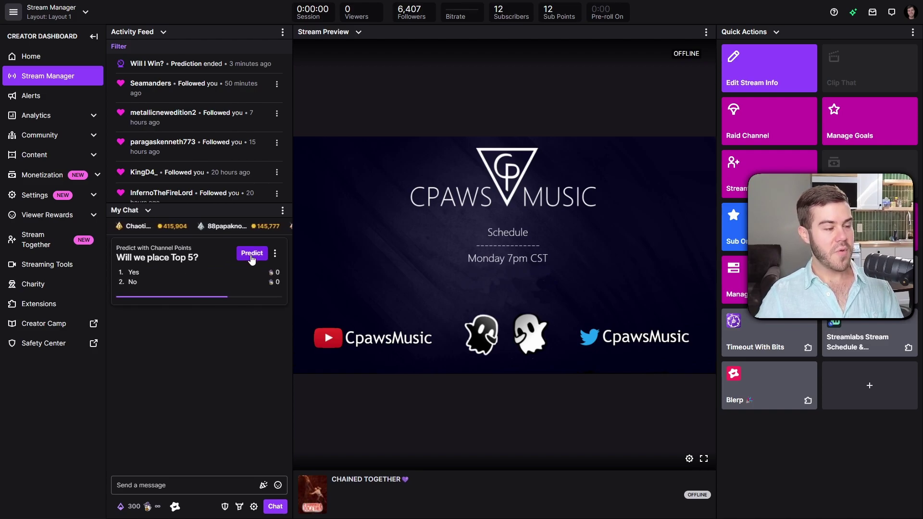
click(251, 256)
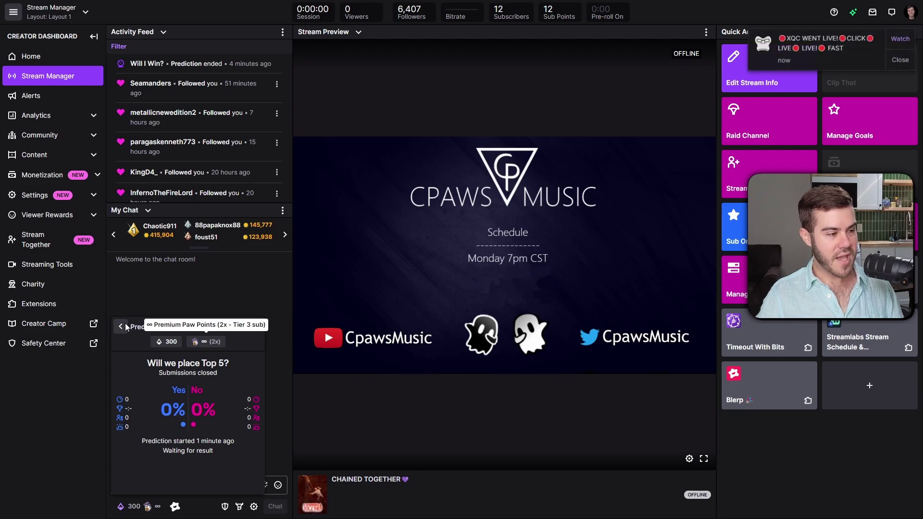
Step: Close the prediction details, reopen Manage Prediction, and cancel the Delete back to its options
click(255, 327)
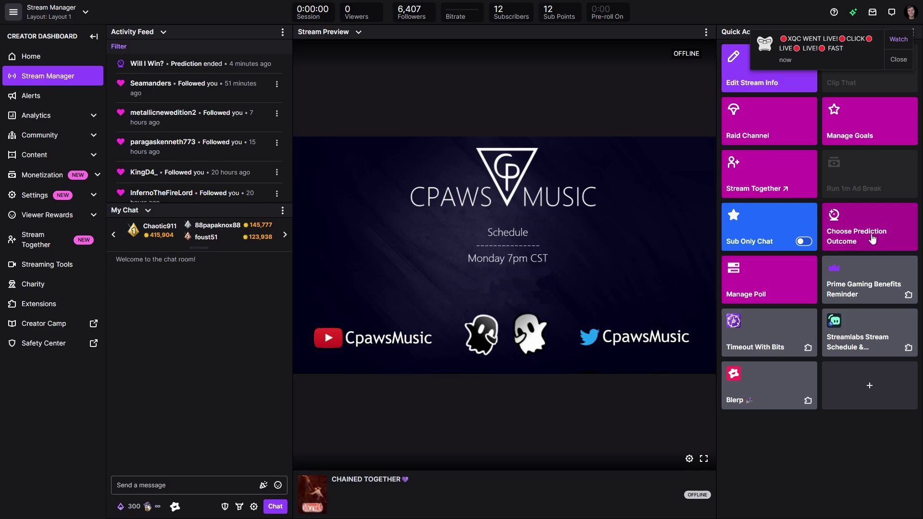
click(885, 238)
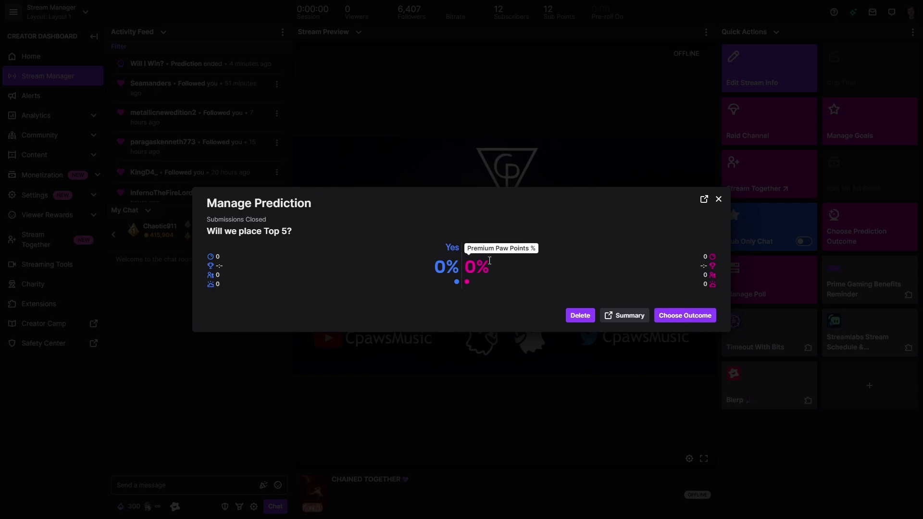
click(580, 316)
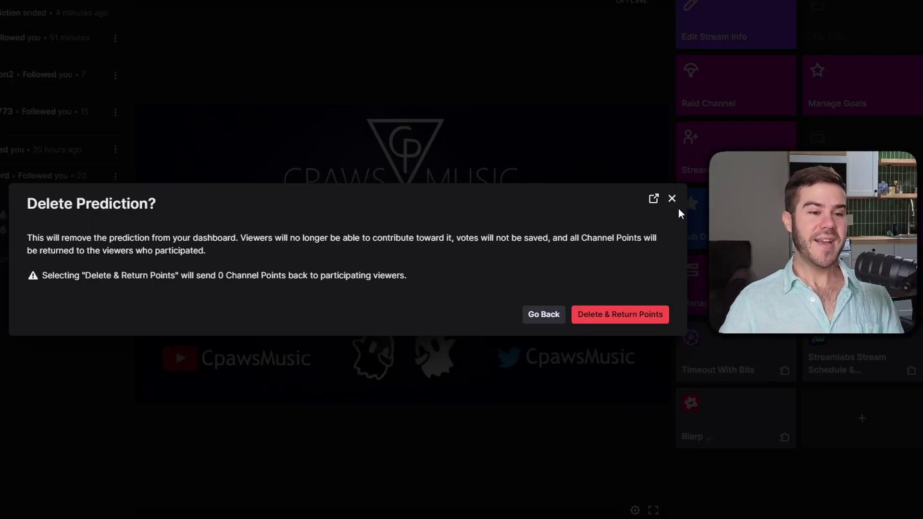
click(541, 315)
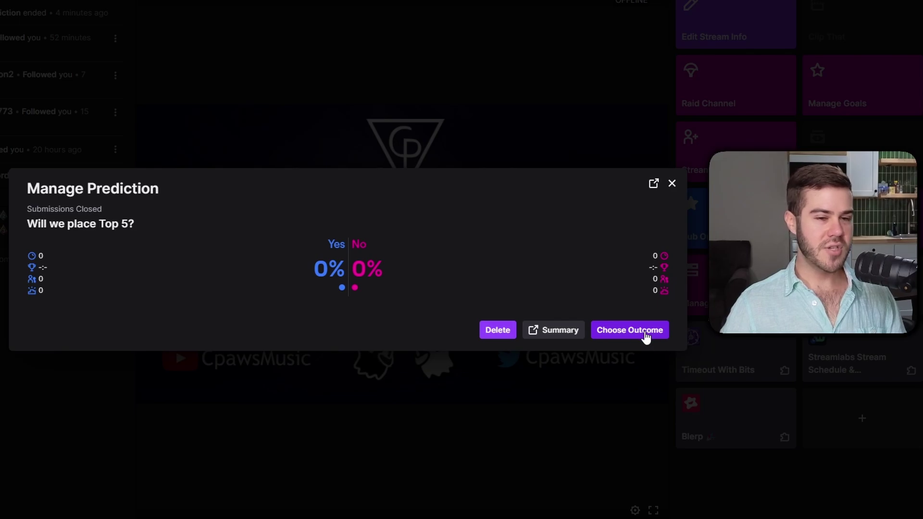
Step: Choose Yes as the winning outcome and click Complete Prediction
click(632, 335)
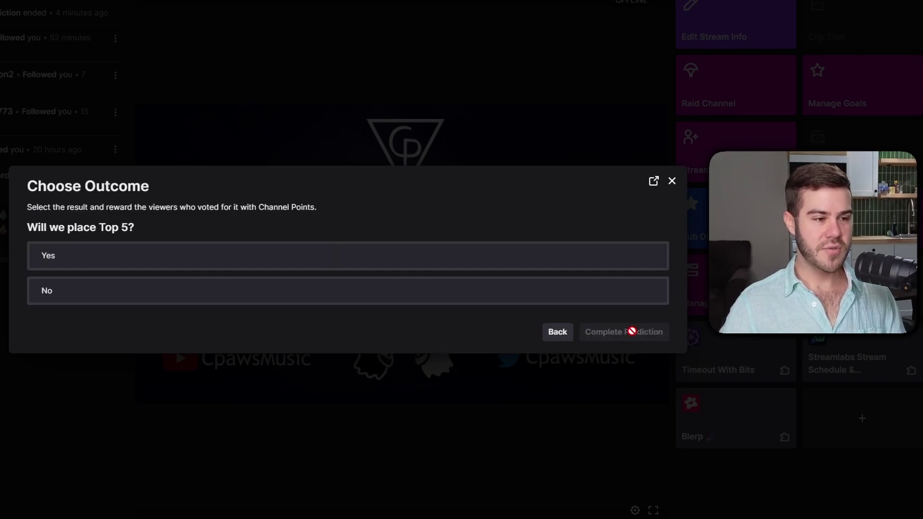
click(123, 261)
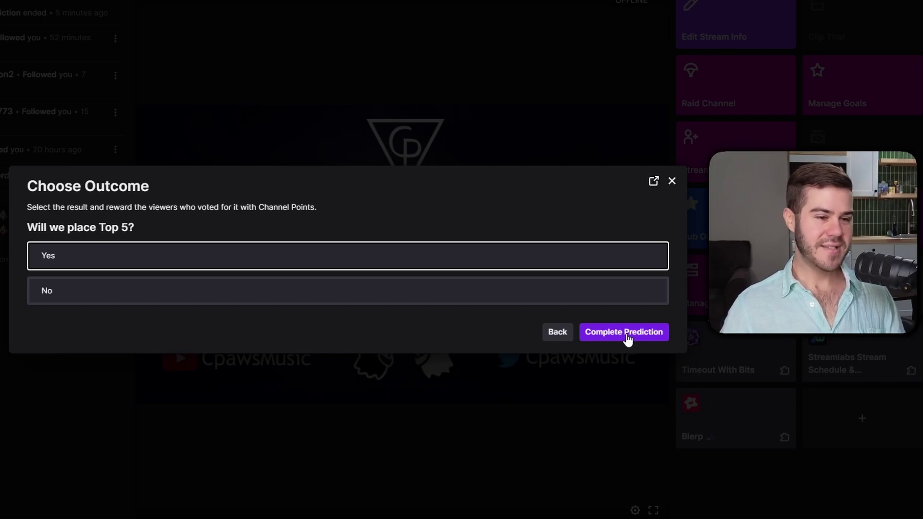
click(625, 332)
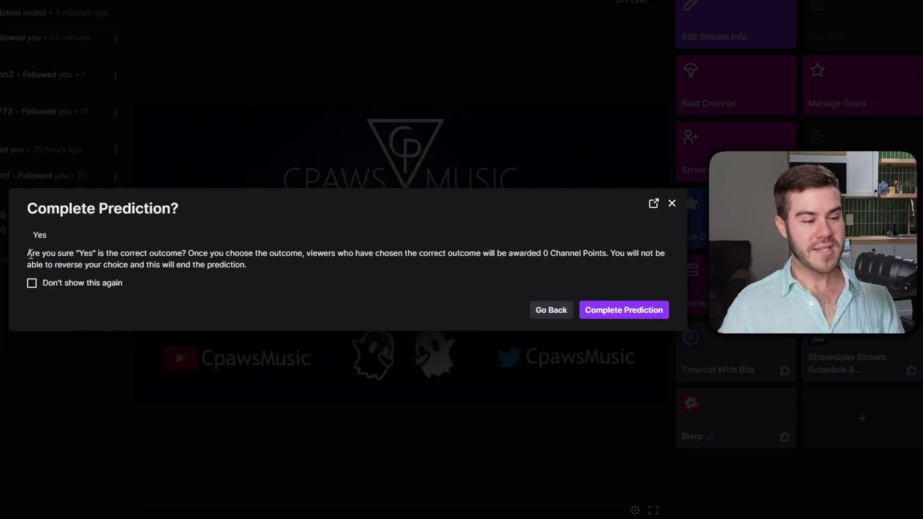
Step: Read over the confirmation warning and confirm ending the prediction with Yes
drag(42, 253, 373, 260)
click(460, 254)
drag(247, 265, 356, 254)
click(362, 253)
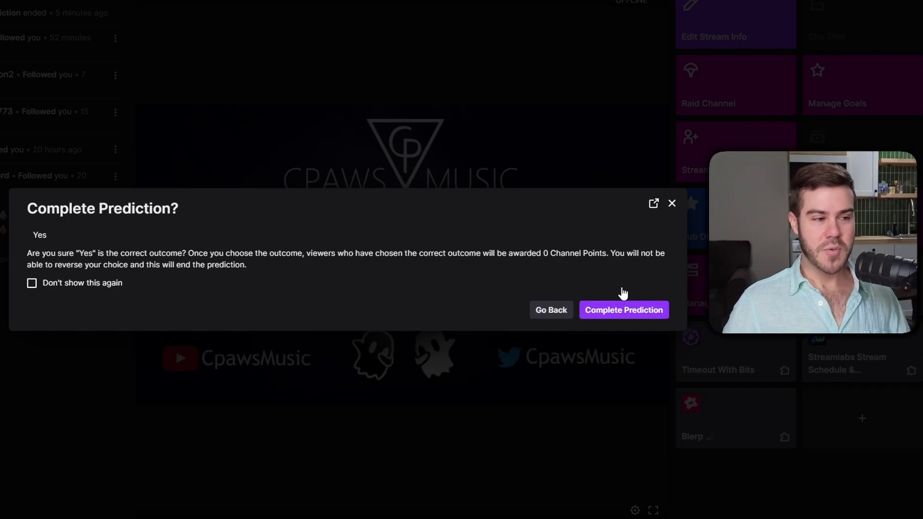
click(626, 319)
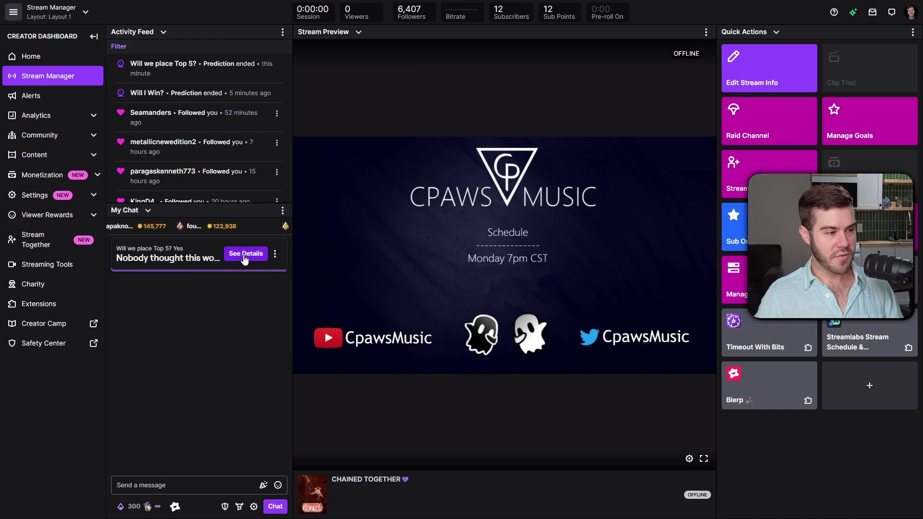
click(245, 253)
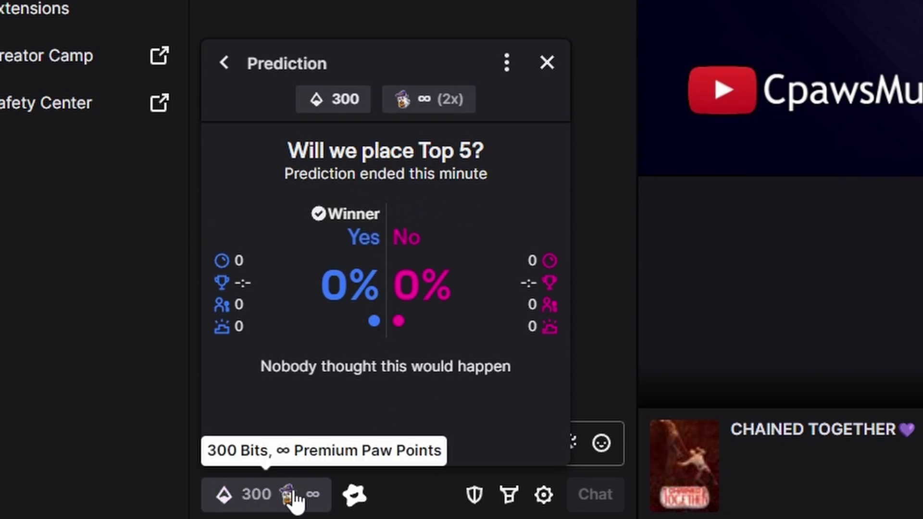
click(298, 508)
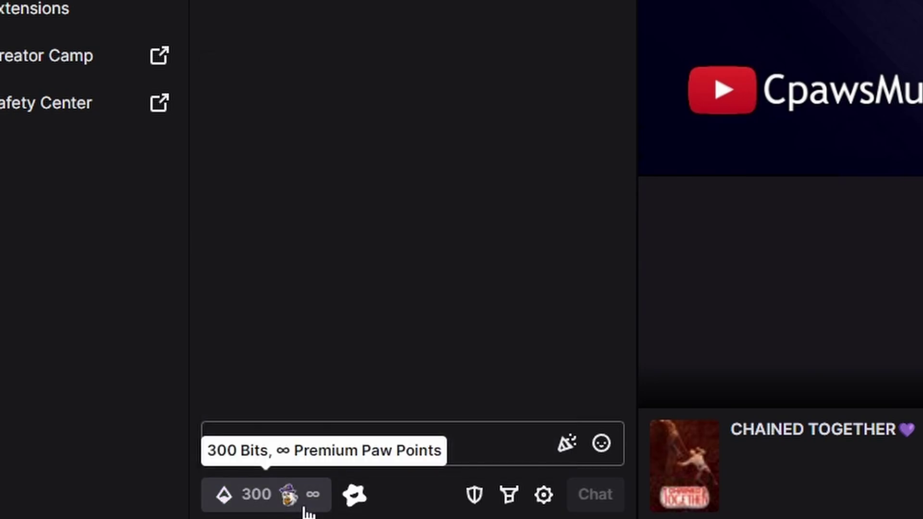
scroll(371, 207, down, 7)
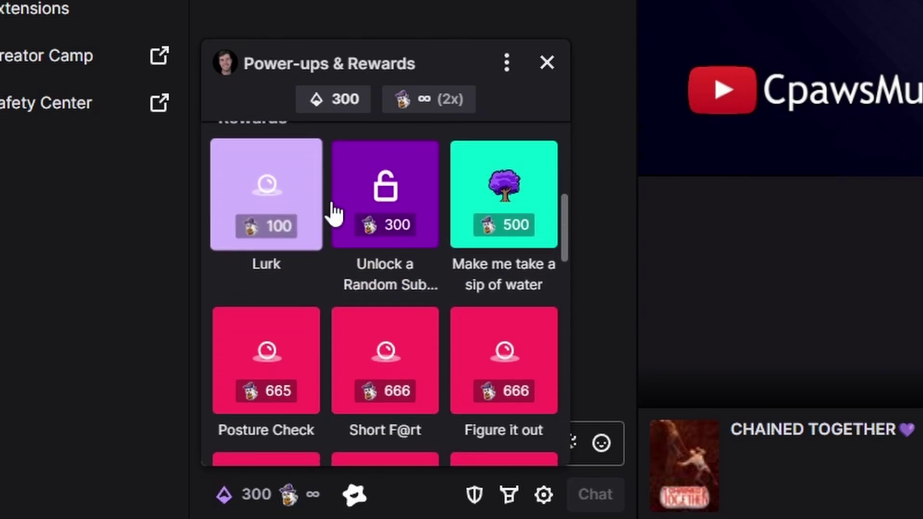
scroll(436, 253, down, 6)
scroll(449, 294, up, 7)
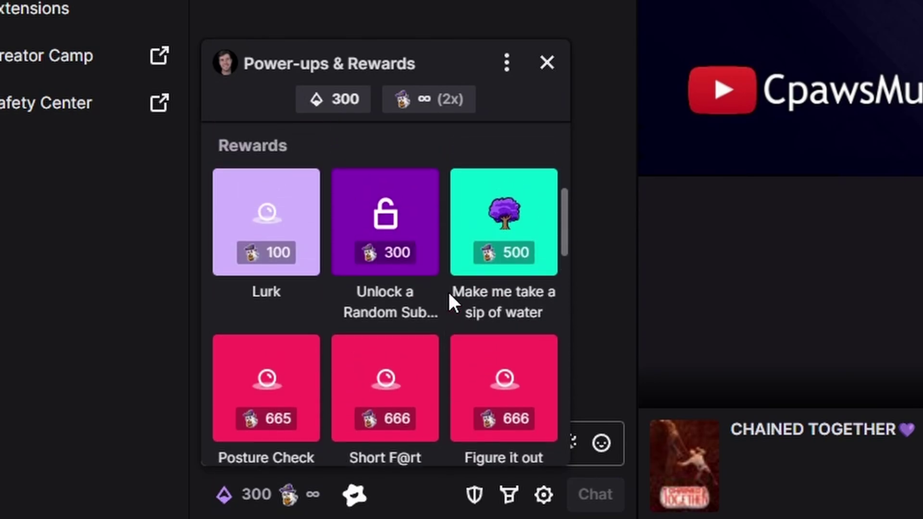
scroll(448, 292, up, 5)
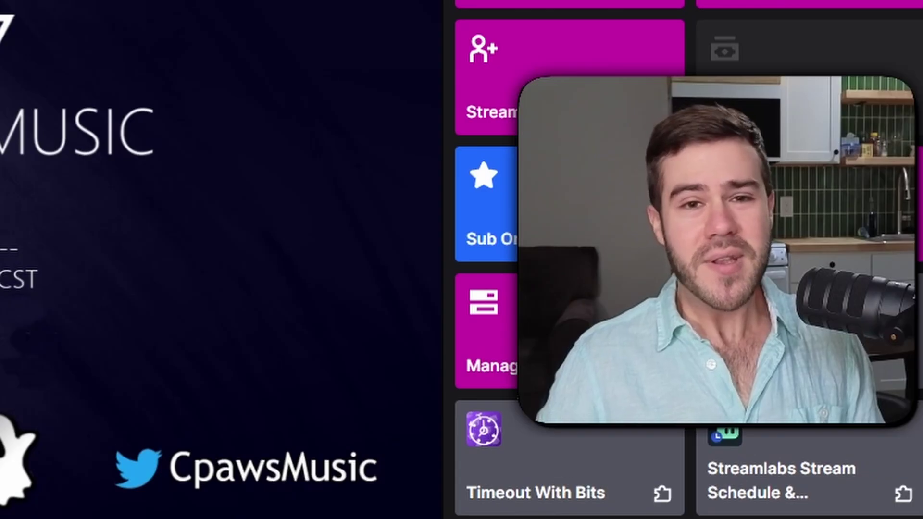